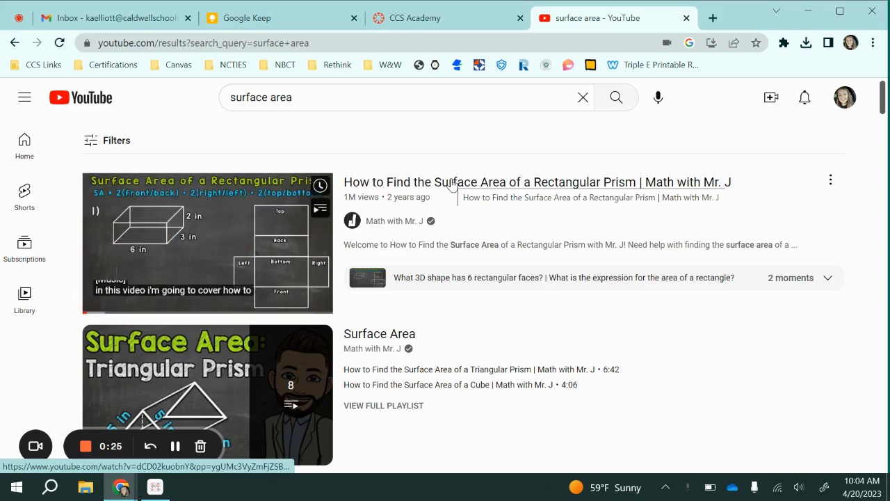
Step: Open the video "How to Find the Surface Area of a Rectangular Prism | Math with Mr. J" and pause it
click(452, 183)
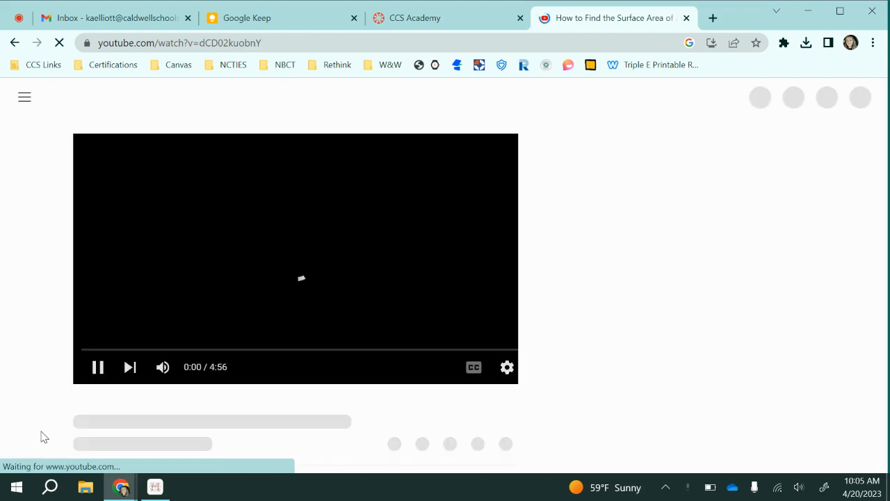
click(98, 372)
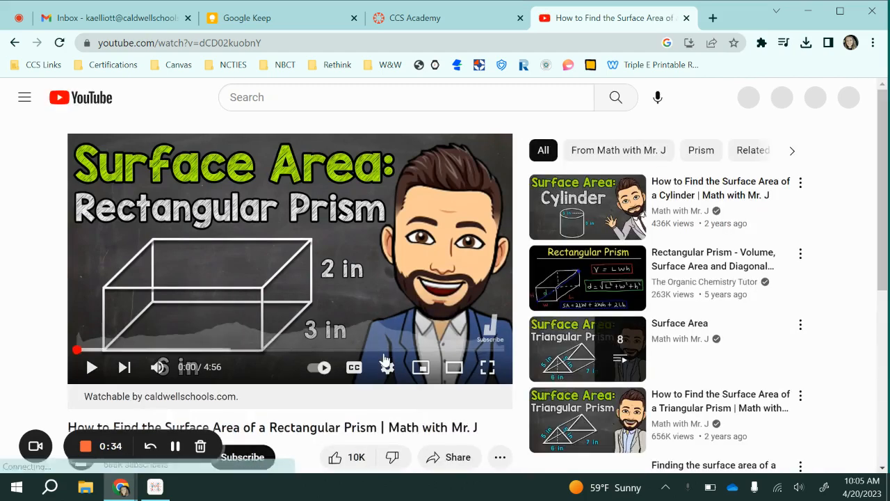
scroll(385, 357, down, 2)
scroll(386, 359, up, 3)
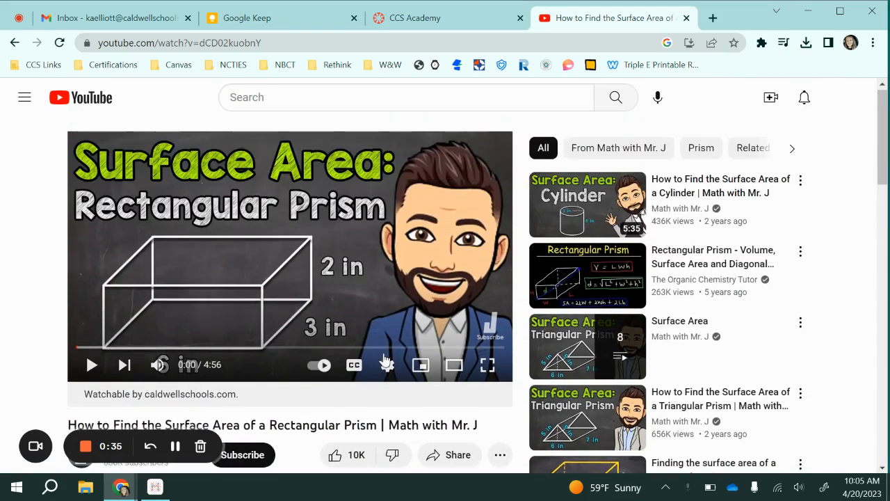
Step: Open the video's sharing options and display its embed code
scroll(387, 359, down, 2)
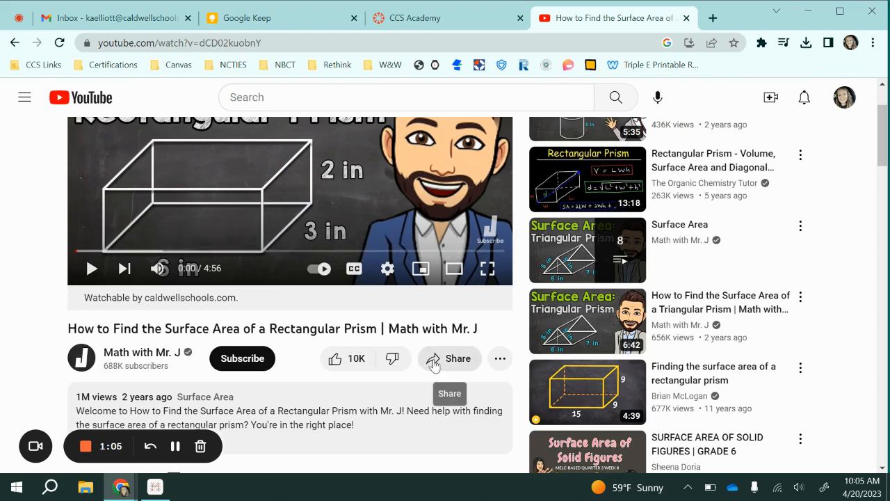
click(433, 364)
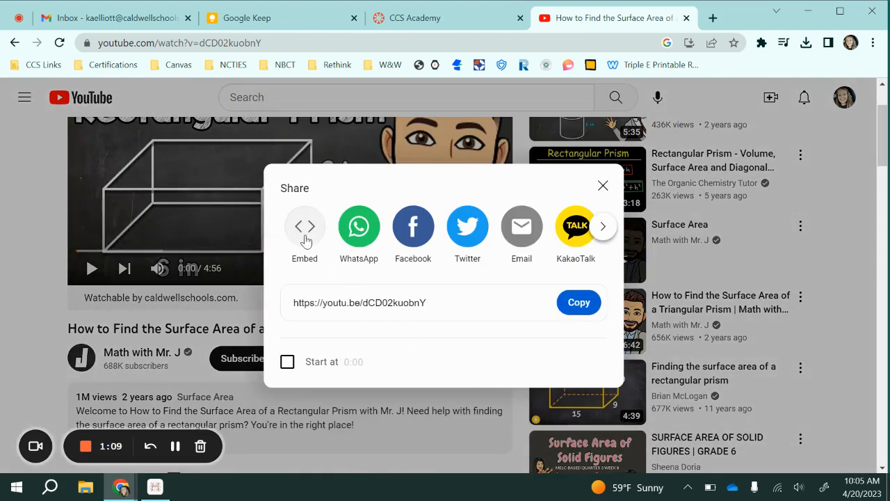
click(305, 227)
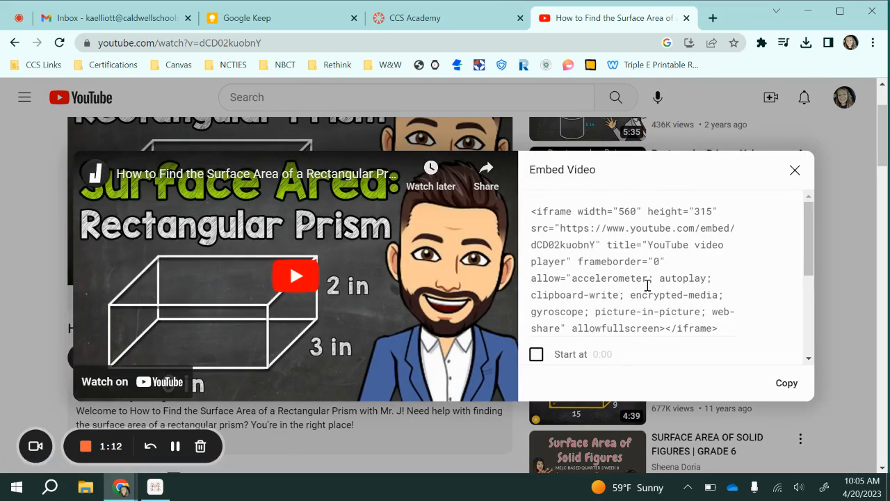
scroll(647, 285, down, 5)
scroll(641, 240, up, 5)
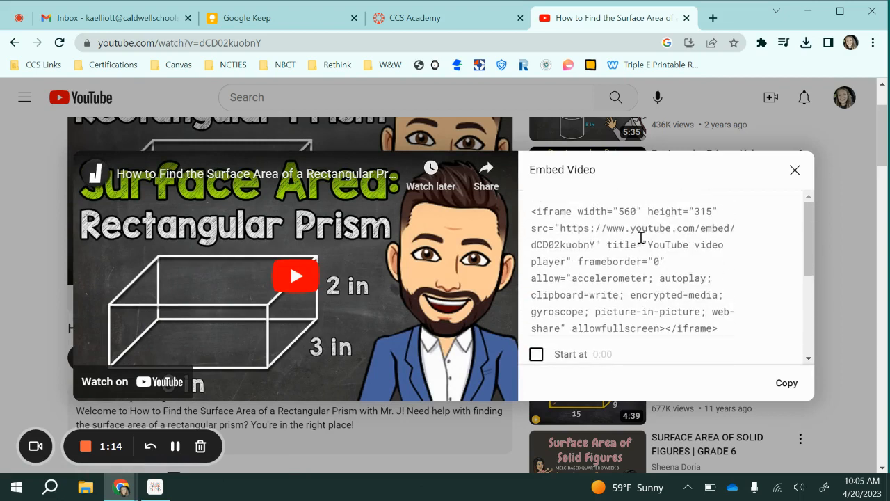
Step: Enable a custom start time for the embedded video and set it to 1:10
scroll(641, 239, down, 3)
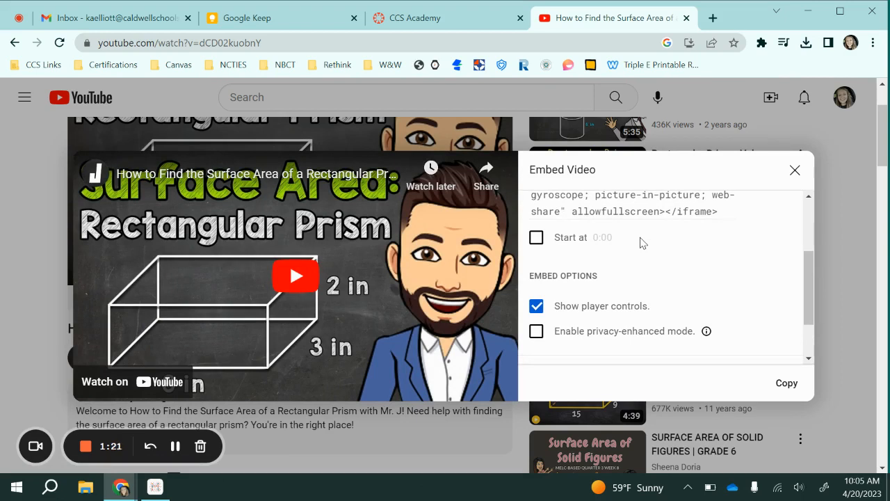
click(537, 237)
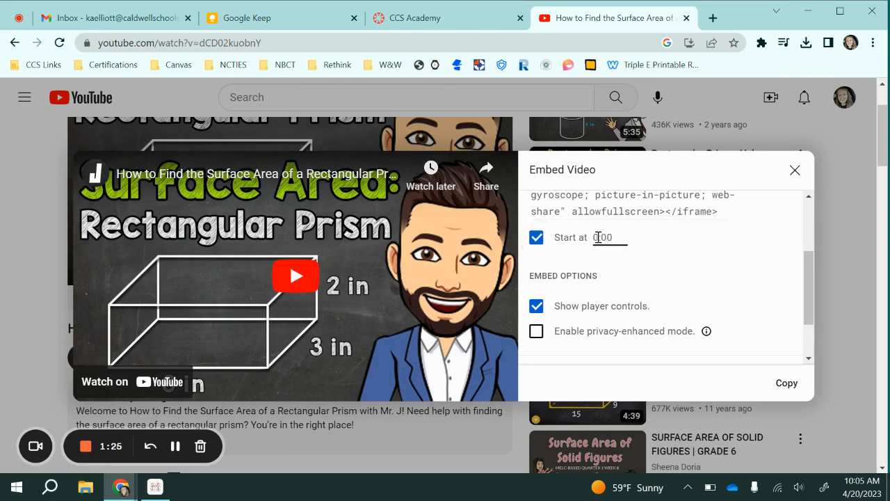
key(BackSpace)
text(1:10)
click(660, 242)
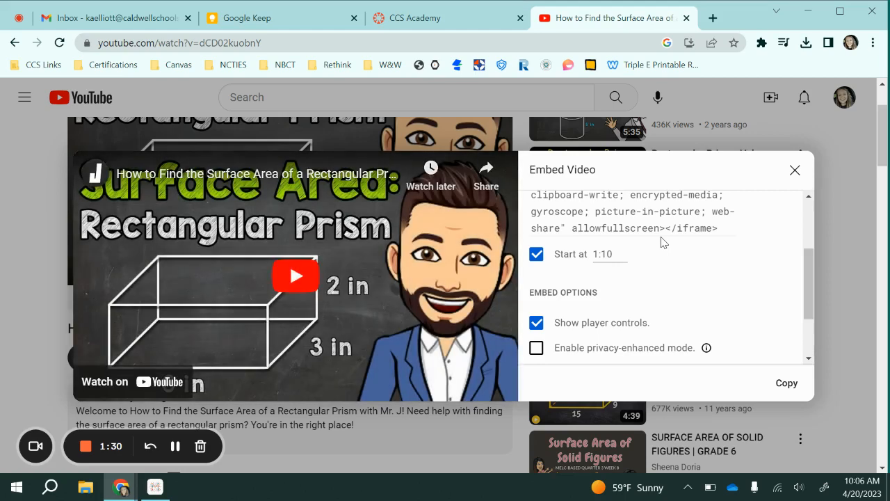
scroll(661, 237, up, 3)
scroll(661, 237, down, 2)
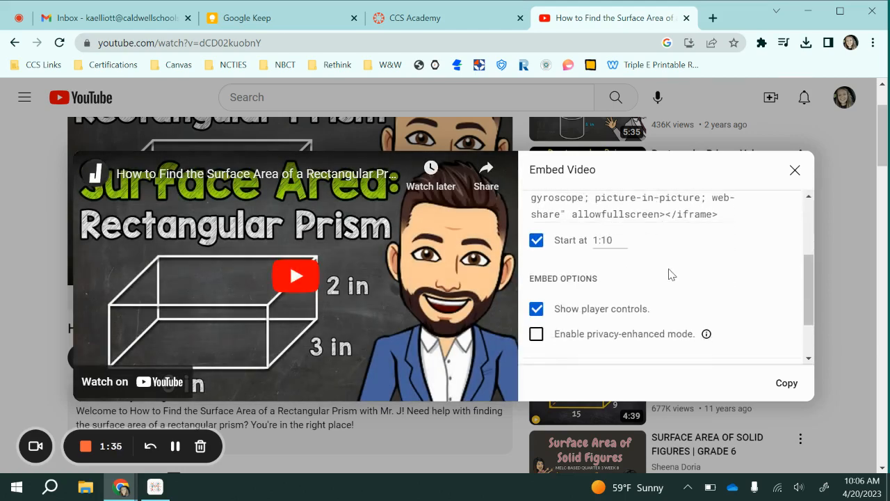
Step: Look through the remaining embed options and turn off the custom start time
scroll(669, 275, down, 1)
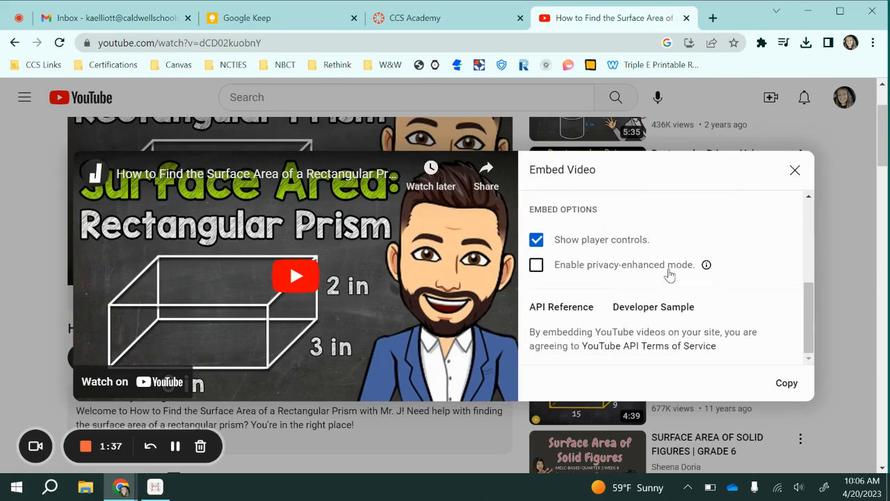
scroll(669, 275, up, 3)
scroll(670, 272, down, 2)
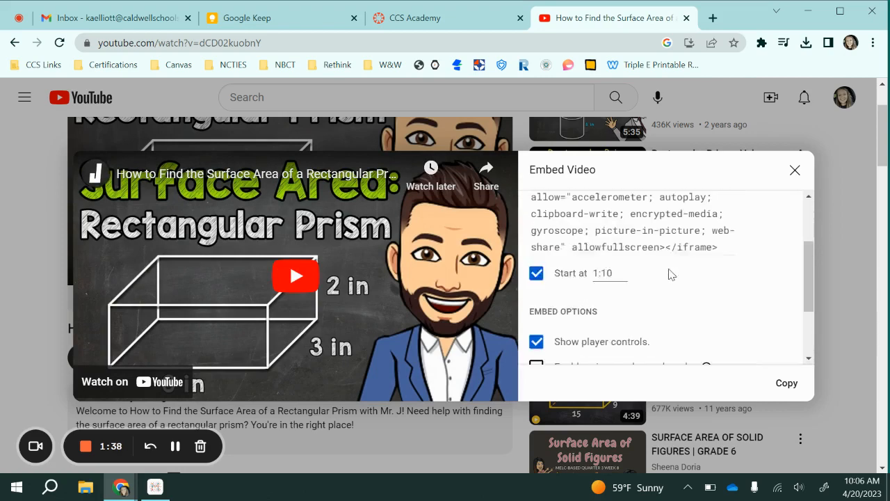
click(535, 266)
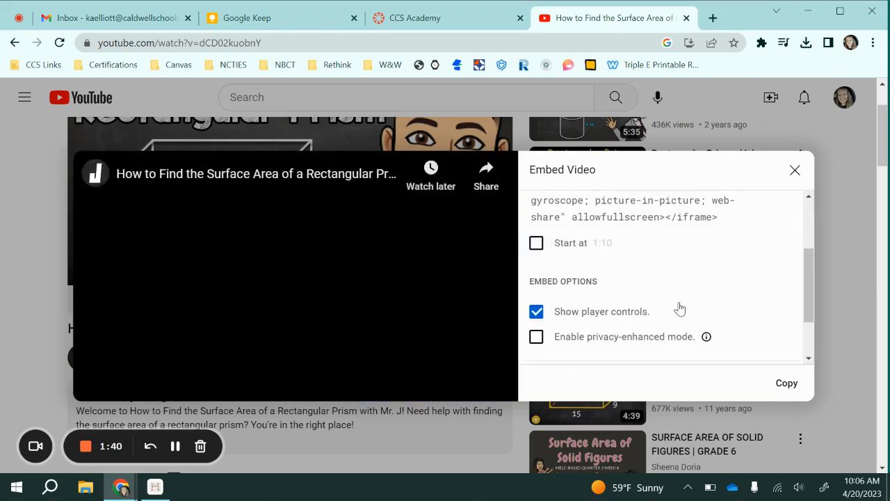
scroll(682, 308, up, 2)
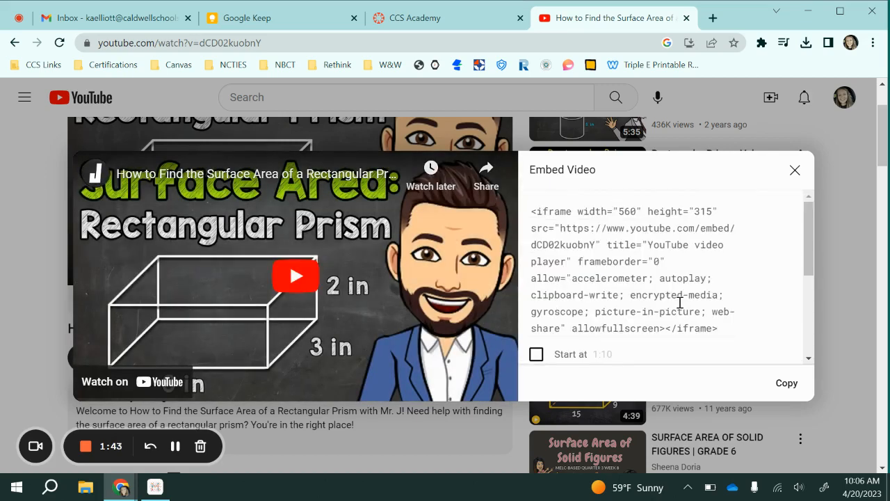
Step: Copy the video's full iframe embed code
click(788, 384)
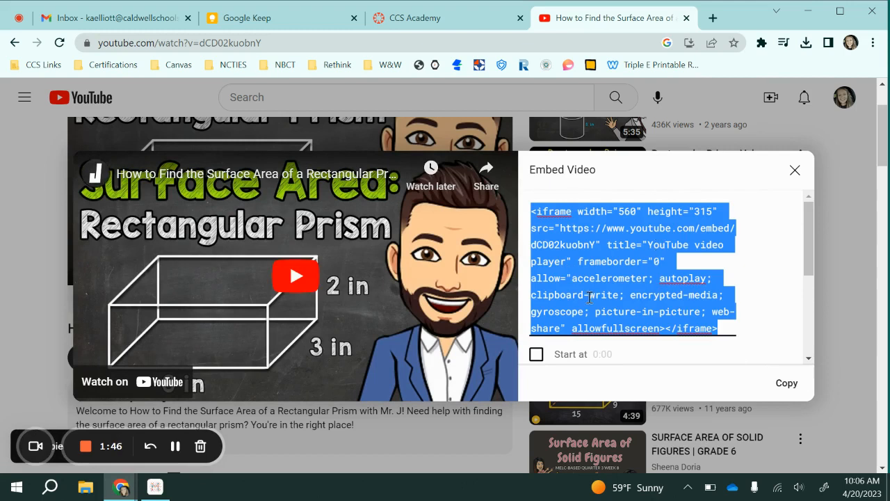
scroll(621, 326, down, 1)
scroll(620, 327, up, 1)
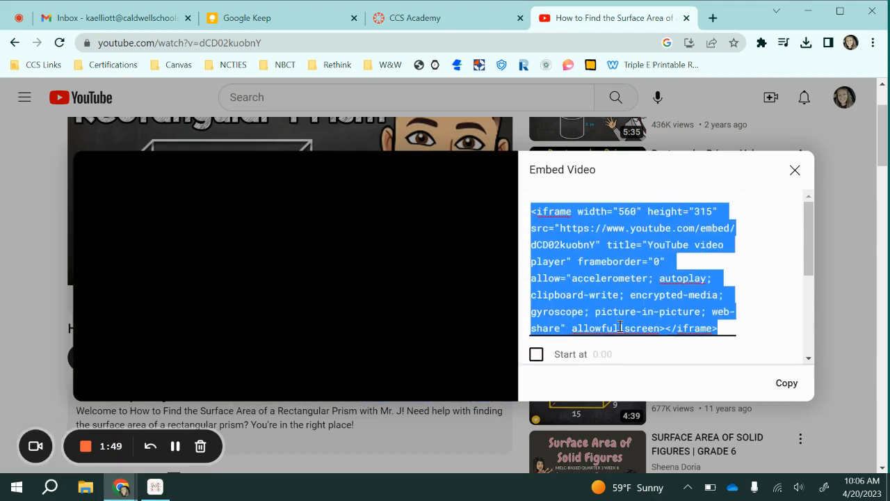
click(789, 379)
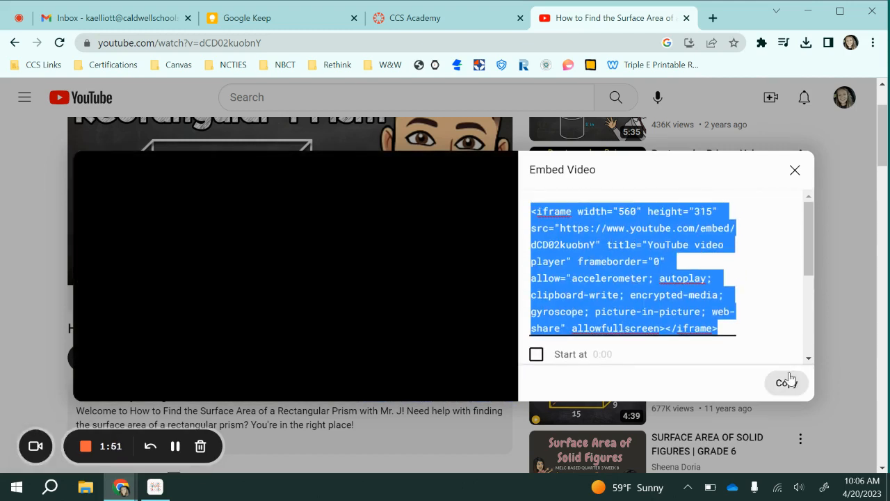
Step: Switch to the CCS Academy course in Canvas and start a new assignment
click(457, 19)
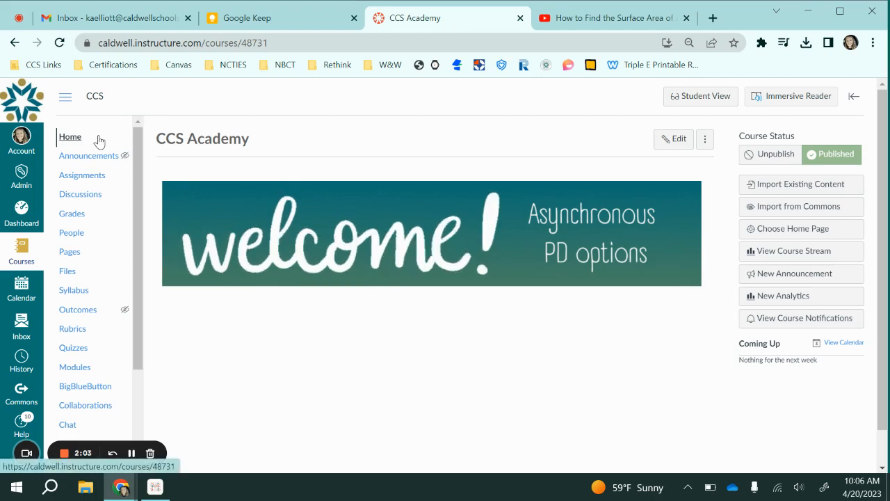
click(84, 179)
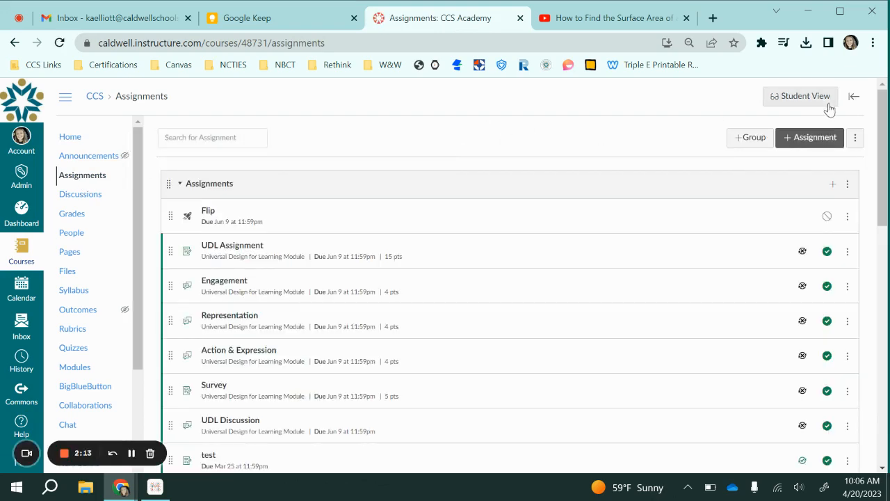
click(824, 150)
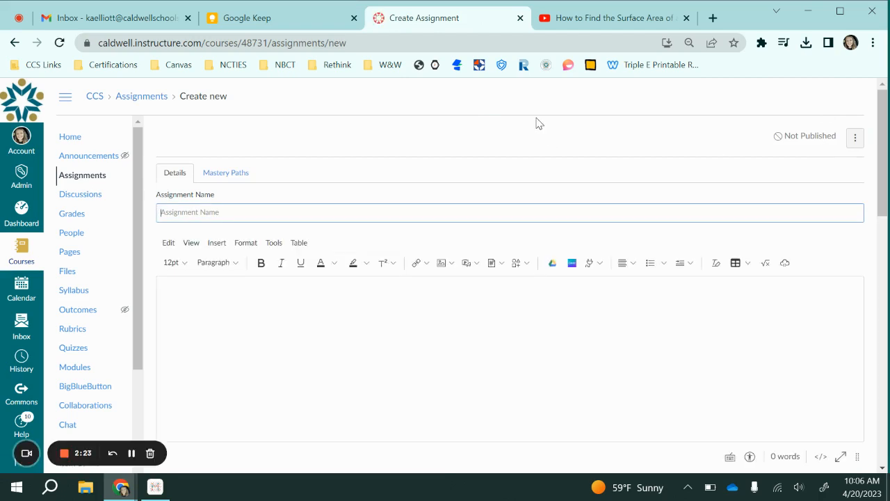
Step: Embed the YouTube video in the assignment description by pasting and submitting the copied iframe code
scroll(487, 146, down, 1)
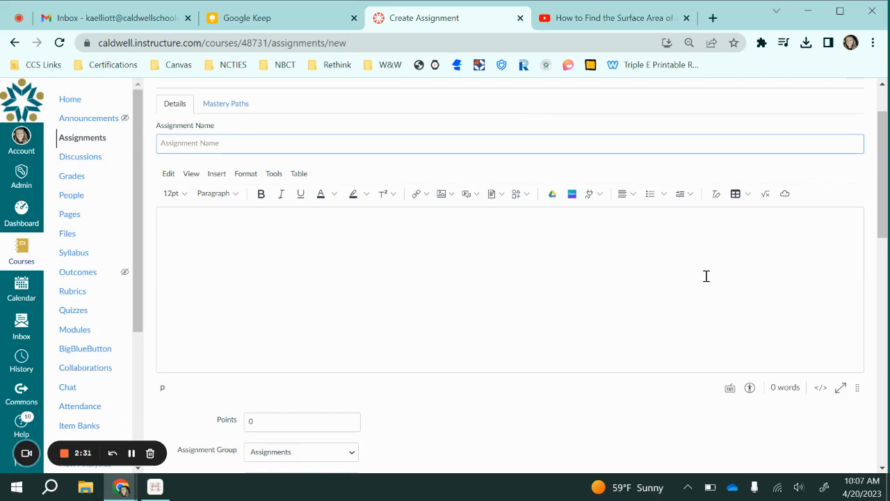
click(790, 201)
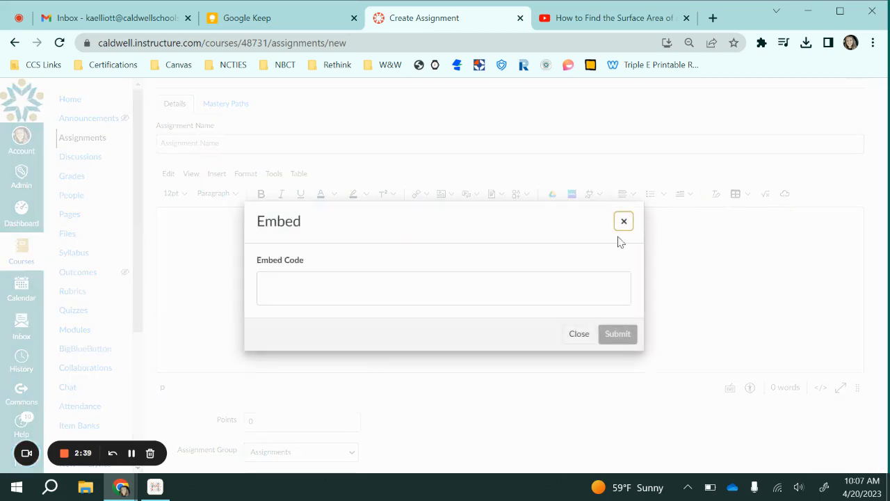
click(343, 292)
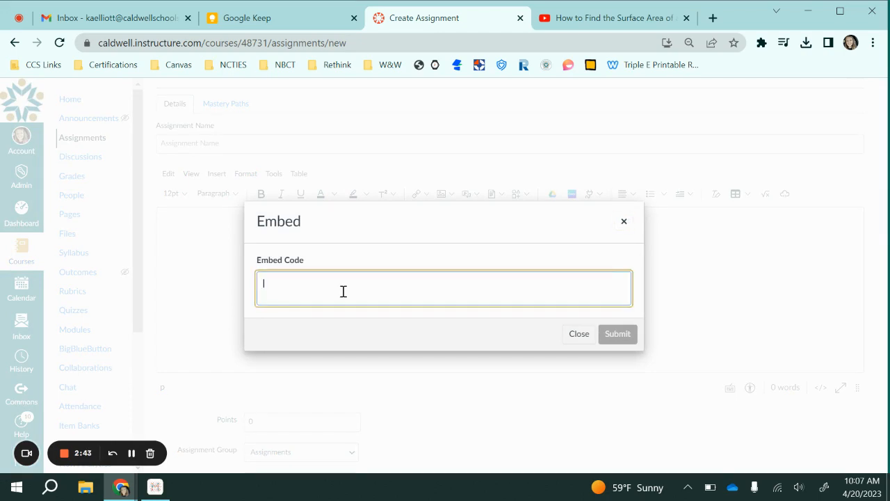
right_click(313, 284)
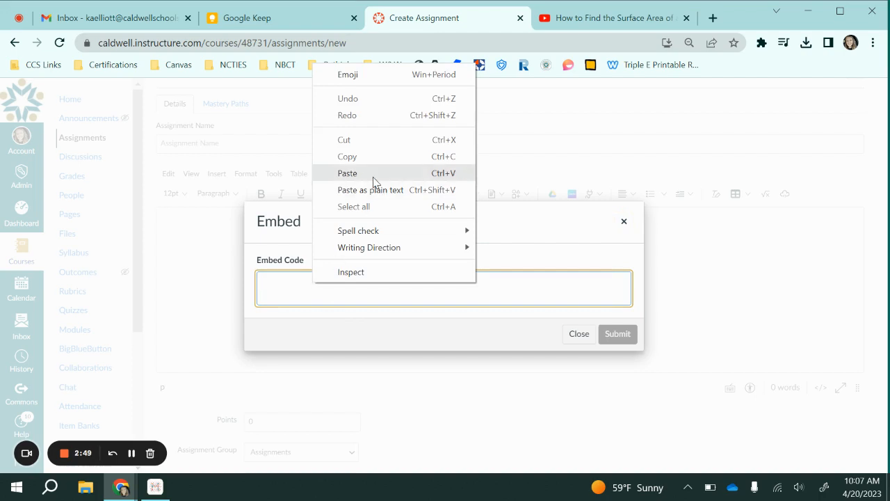
click(348, 173)
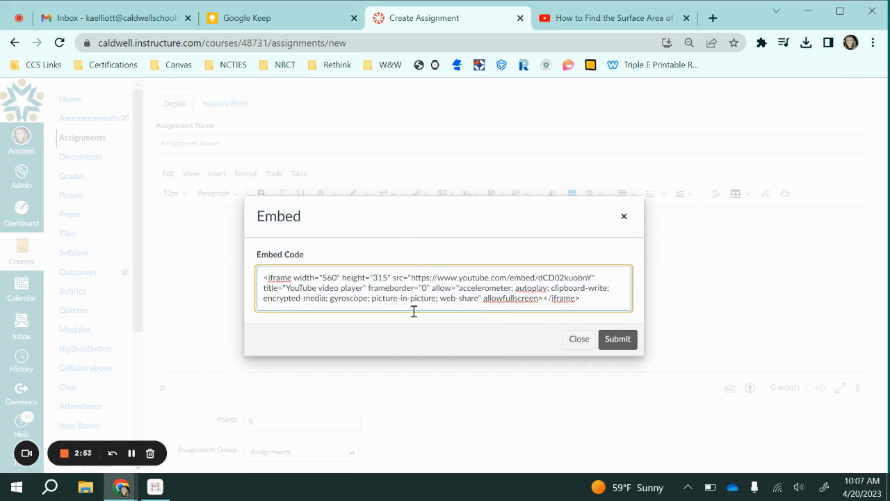
click(619, 341)
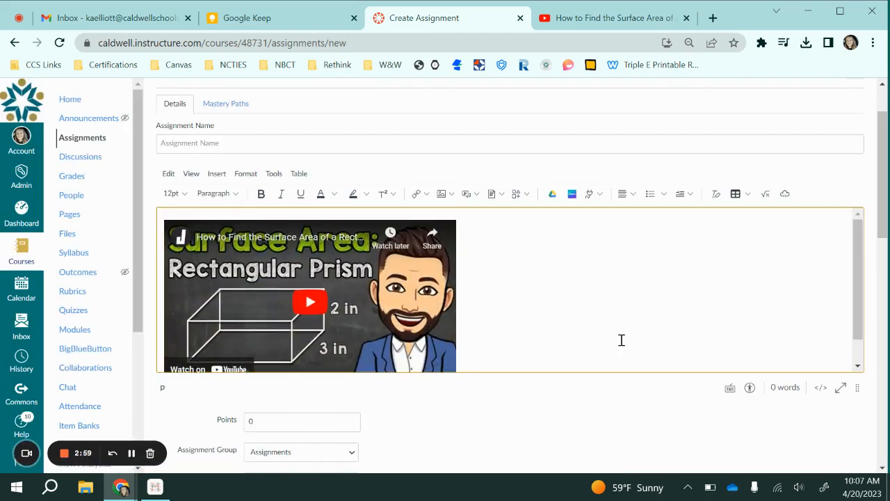
Step: Center-align the embedded video in the description and place the cursor on a new line below it
scroll(622, 340, down, 1)
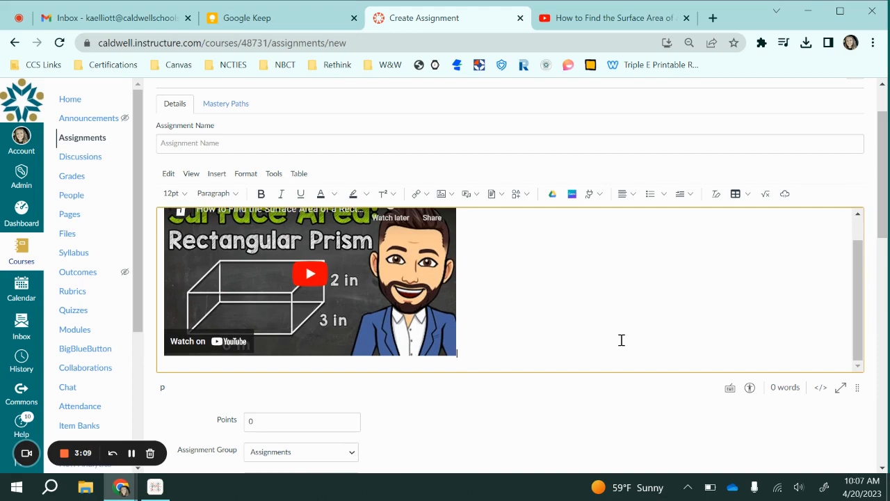
key(Return)
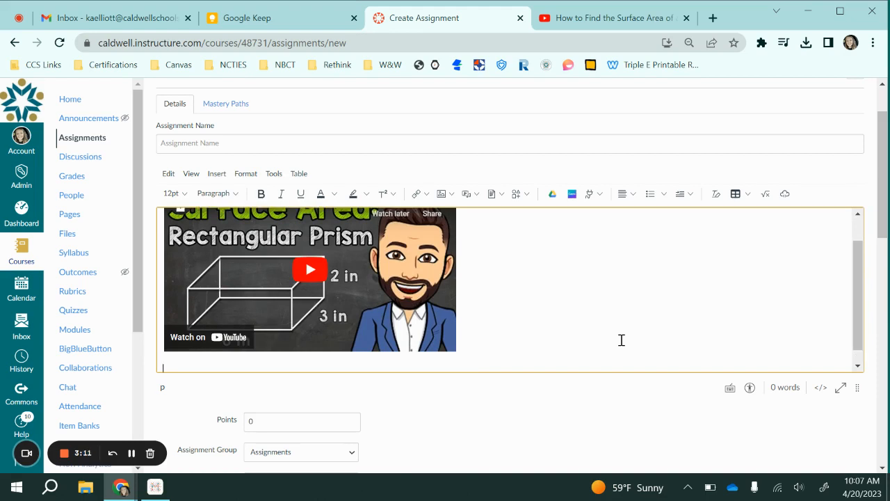
click(505, 288)
click(633, 193)
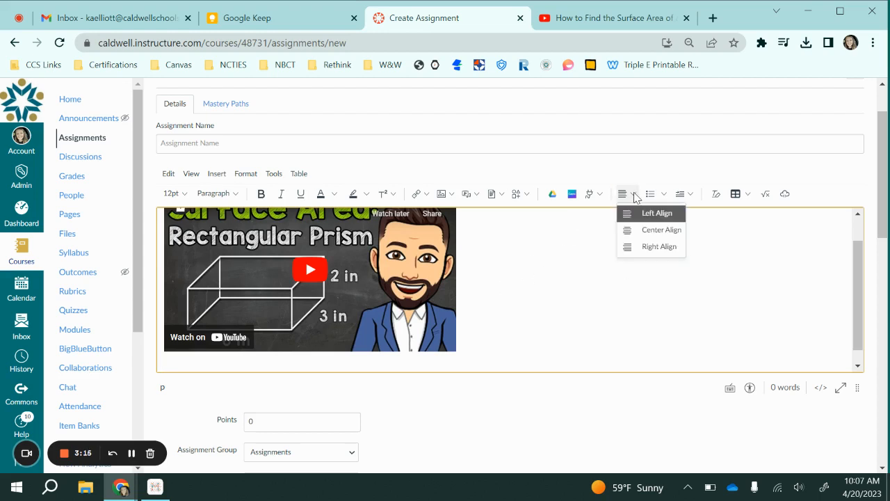
click(659, 230)
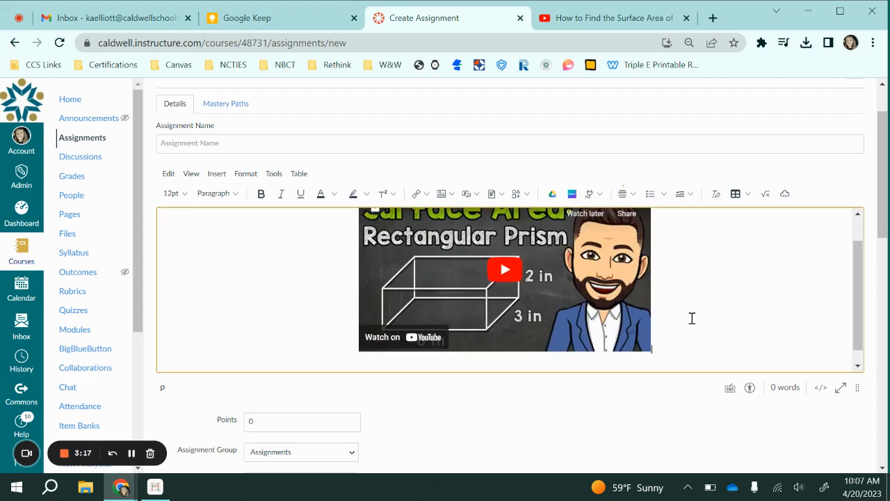
key(Return)
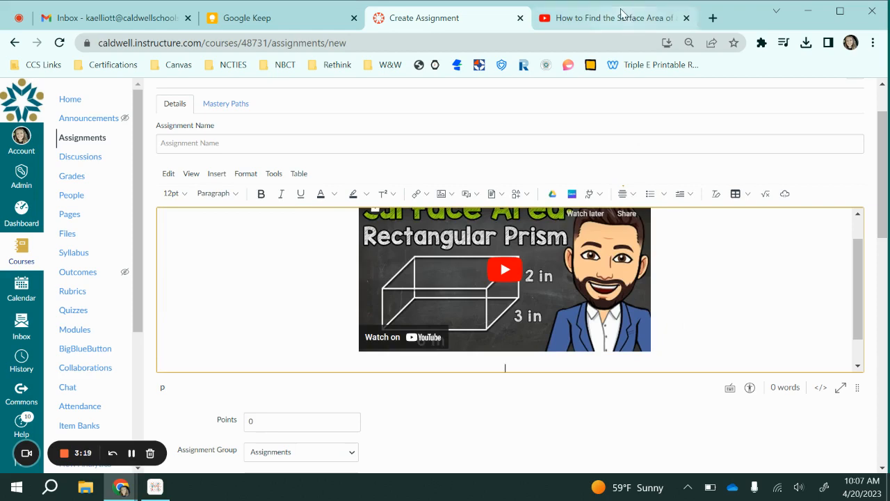
Step: Close the embed dialog on YouTube, copy the video's web address and return to the Canvas assignment
click(617, 19)
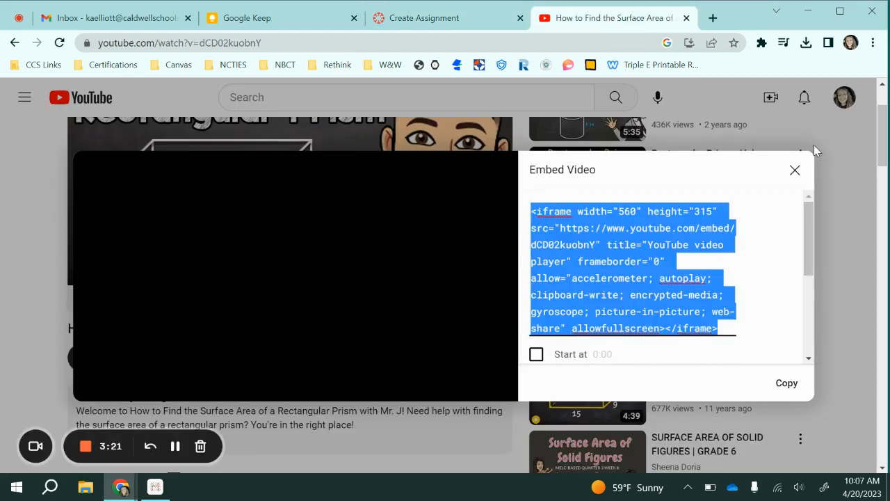
click(795, 170)
click(284, 40)
key(ctrl+c)
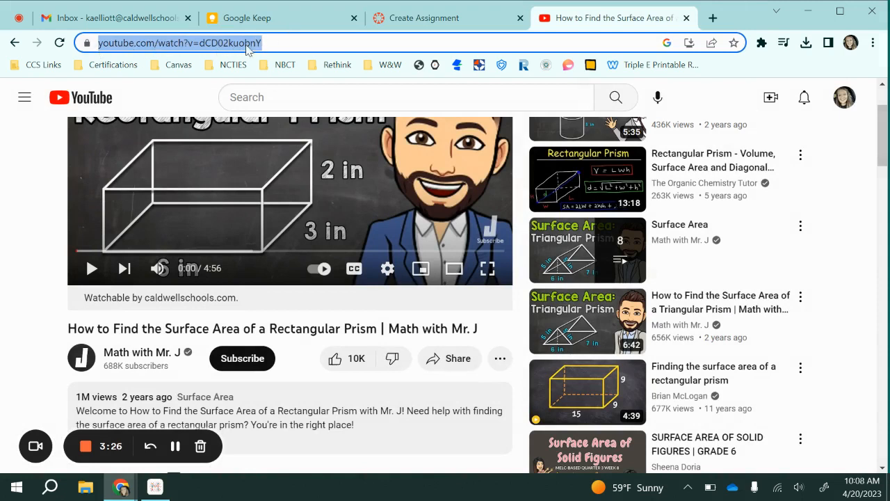
click(441, 19)
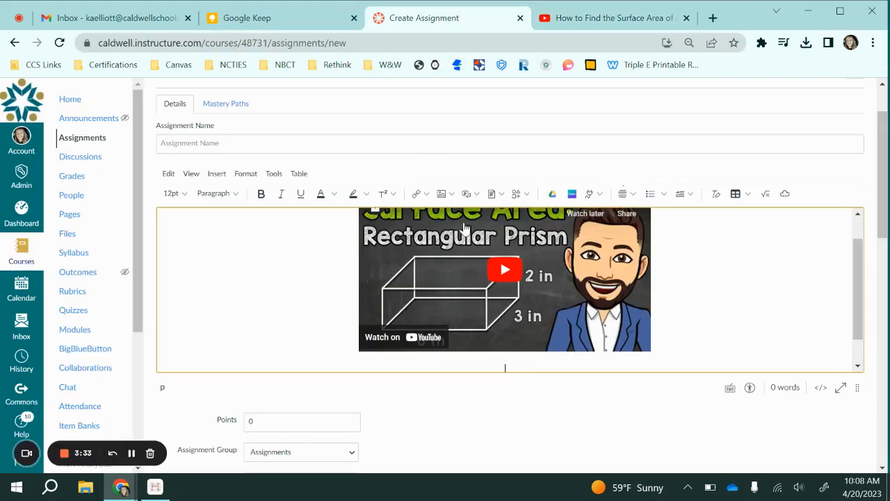
click(428, 194)
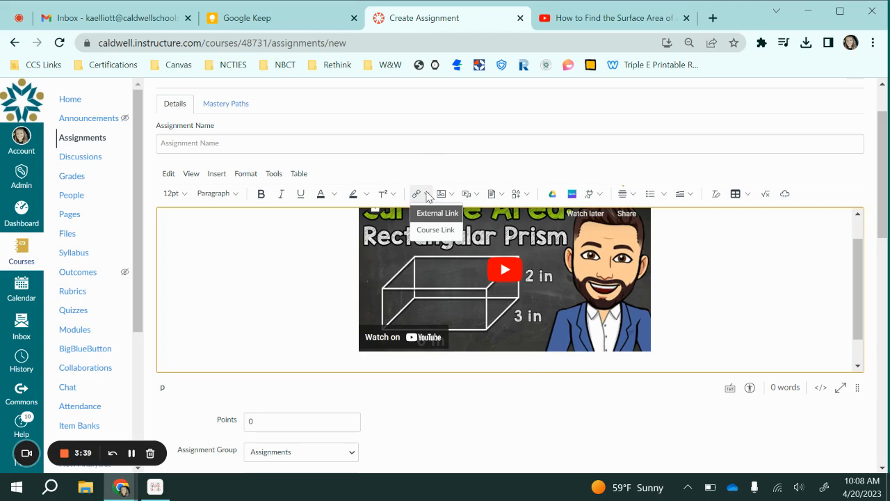
click(437, 213)
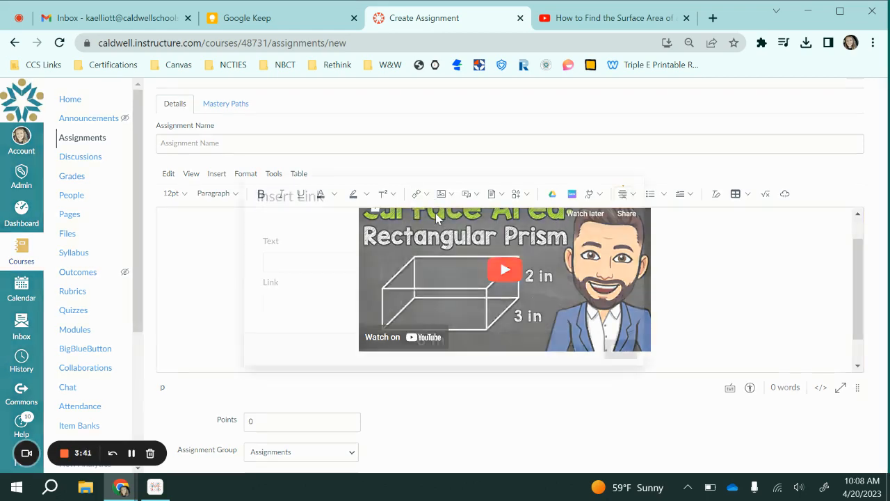
click(318, 262)
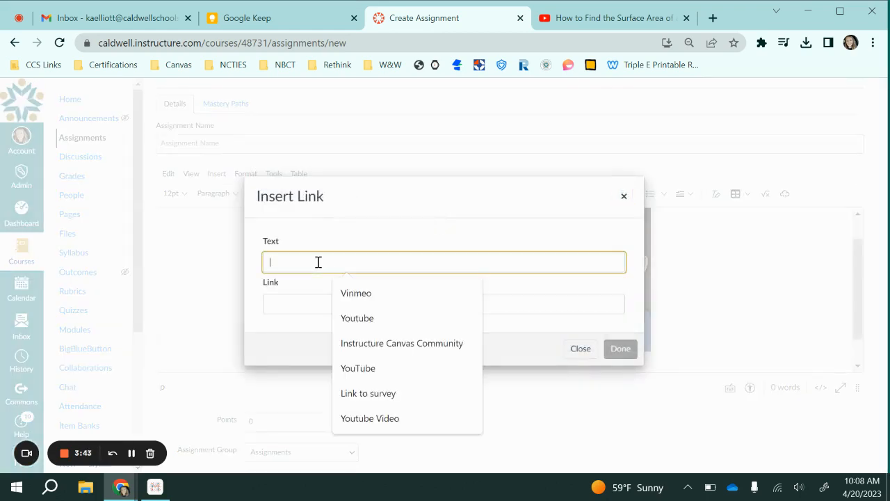
text(Surf)
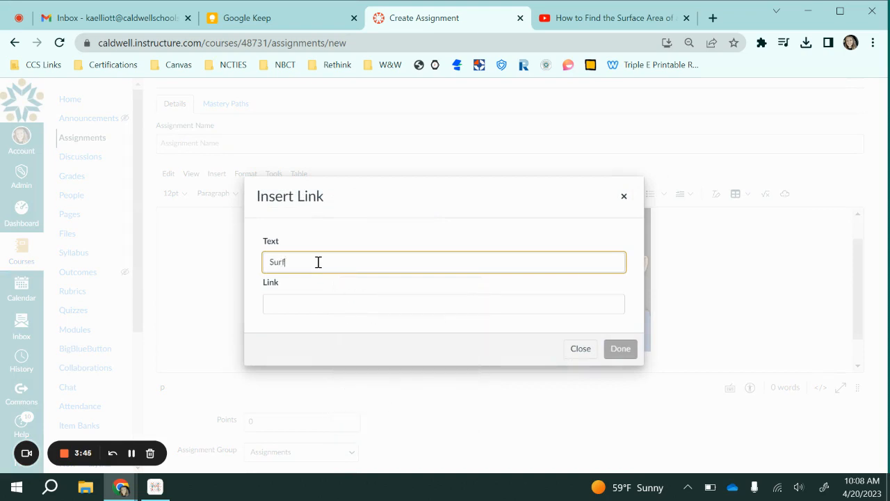
text(ace Area Youtube Video)
click(293, 305)
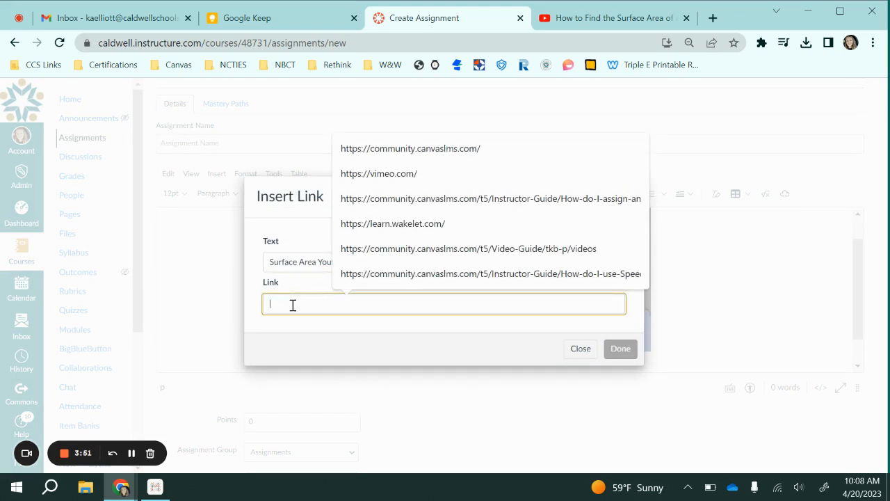
key(ctrl+v)
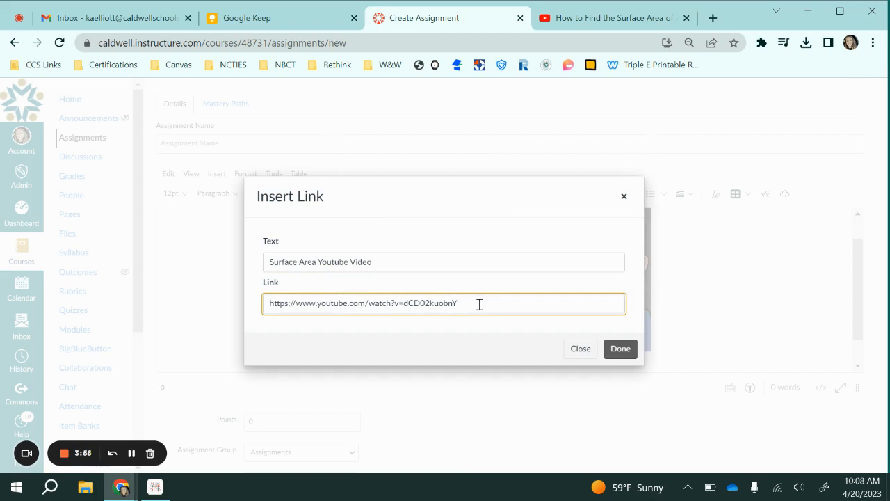
click(630, 355)
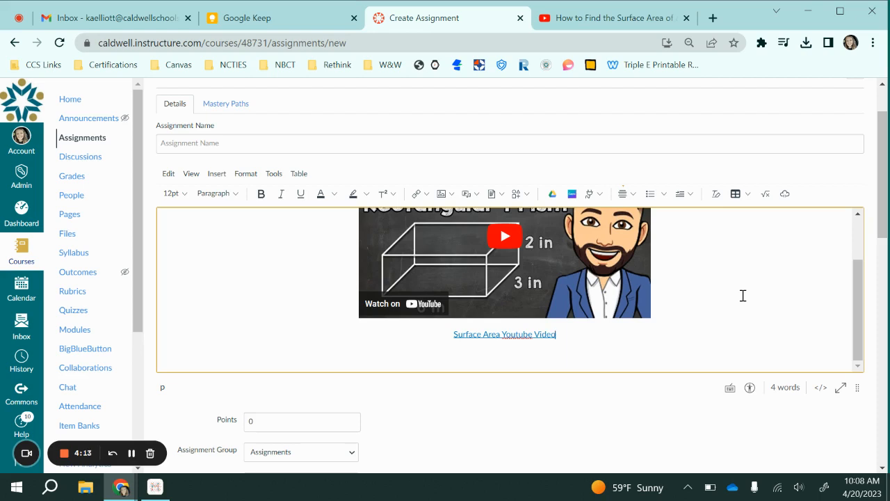
scroll(743, 295, down, 3)
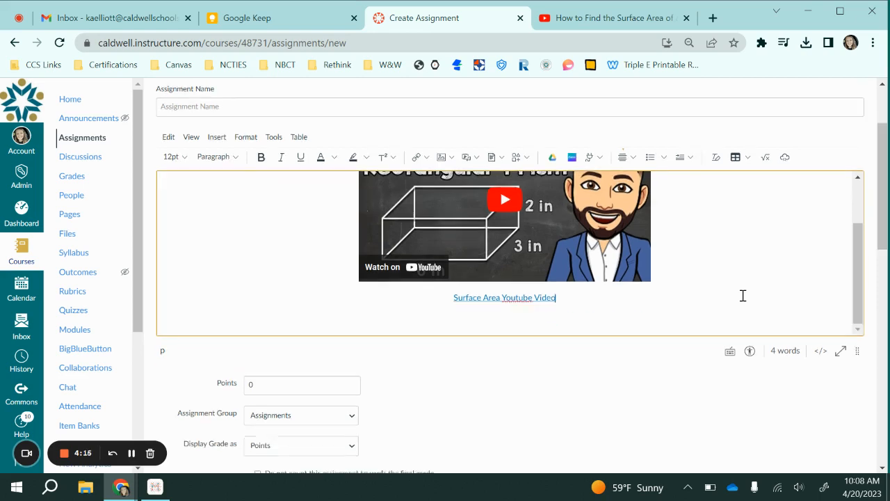
scroll(743, 295, up, 3)
scroll(743, 296, up, 3)
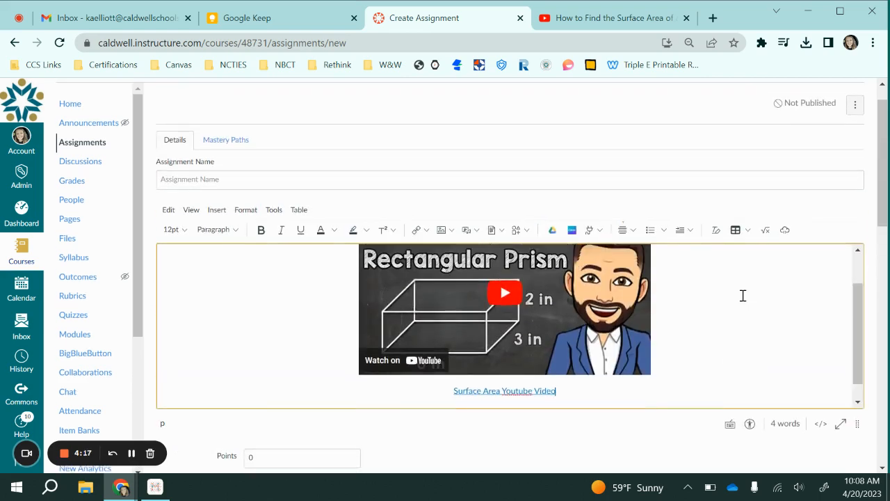
scroll(743, 295, down, 3)
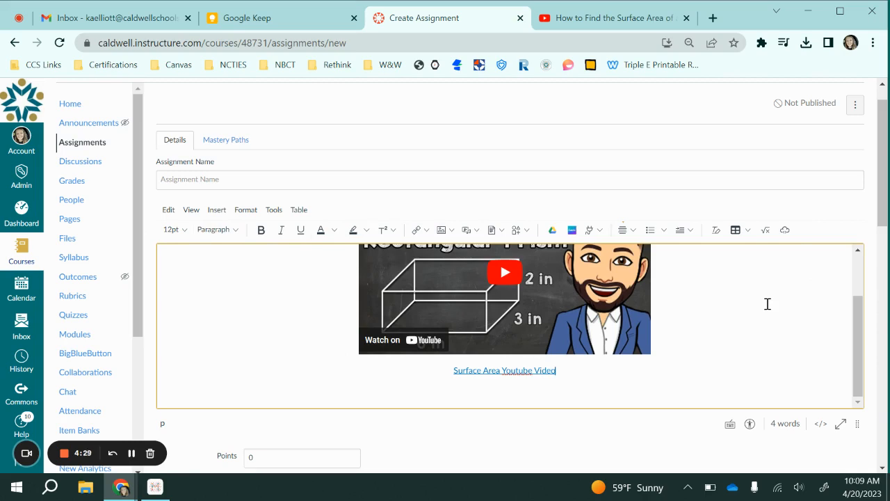
Step: Switch to the YouTube video, view its embed code through the sharing options and close the embed dialog
click(606, 21)
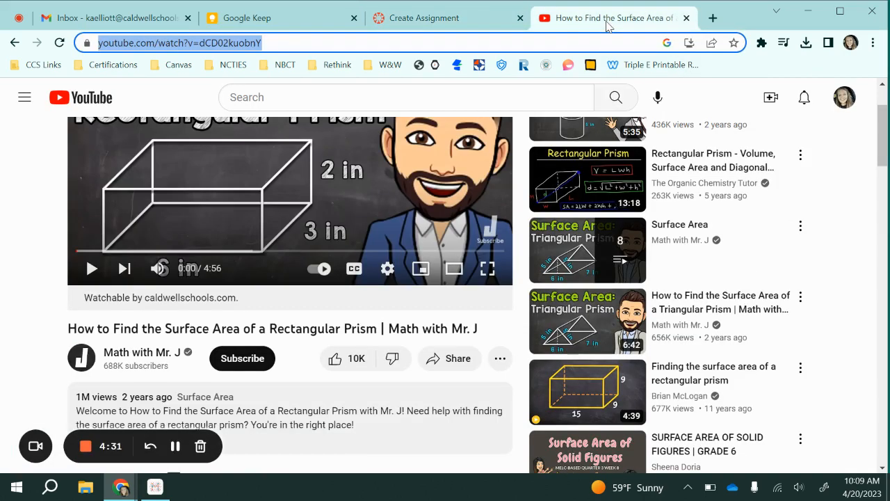
click(434, 360)
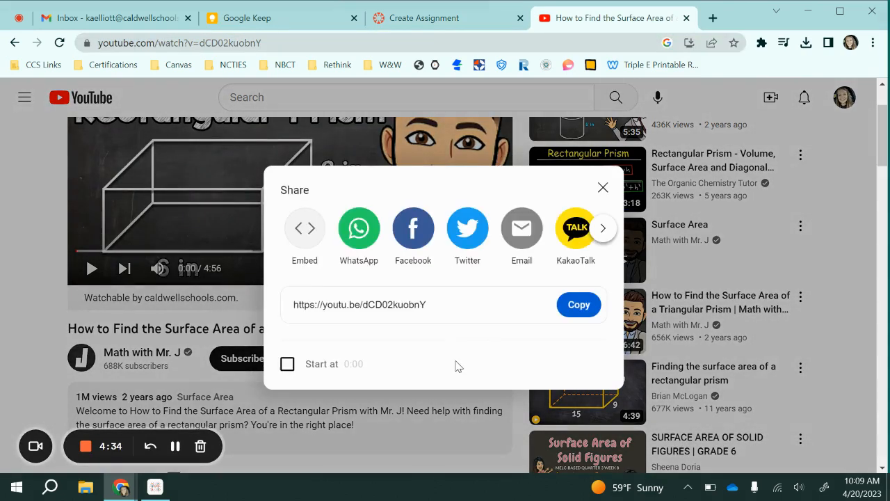
click(305, 237)
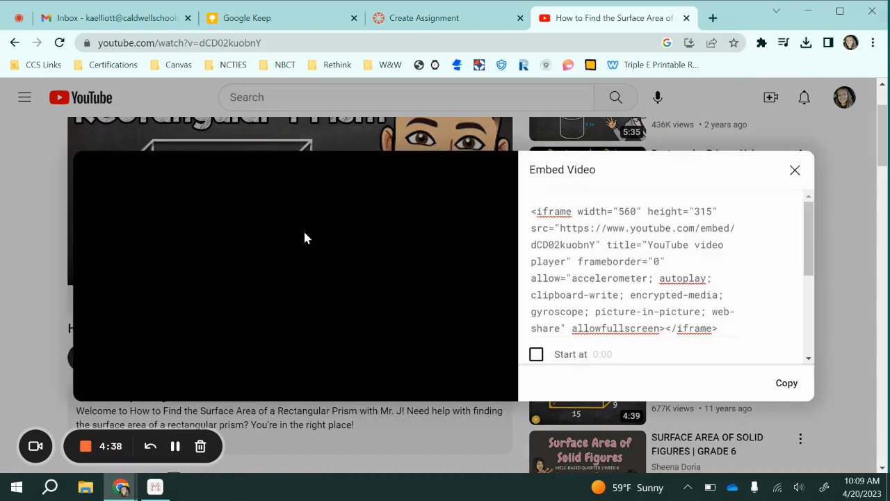
click(795, 170)
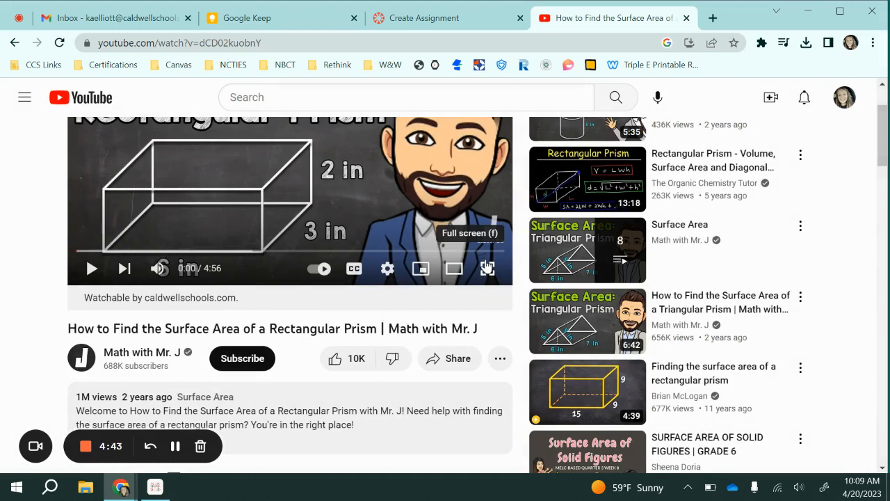